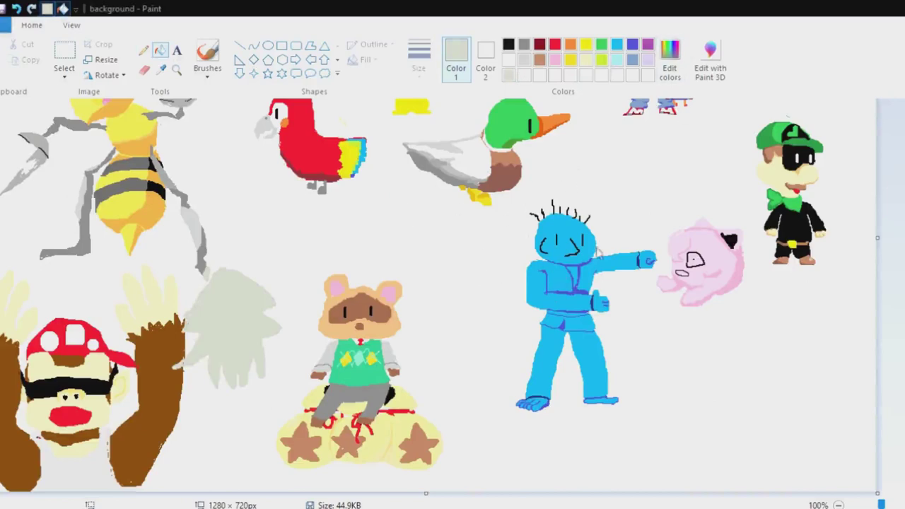
# Fill the pale grey-green shape beside the ape's raised arm with white to remove it.
pyautogui.click(508, 59)
pyautogui.click(241, 325)
pyautogui.click(175, 367)
pyautogui.scroll(-1, 176, 366)
pyautogui.scroll(1, 176, 367)
# Draw a rounded mask outline in black beside the ape's arm and fill it with black.
pyautogui.click(508, 44)
pyautogui.click(144, 51)
pyautogui.moveTo(211, 319)
pyautogui.mouseDown()
pyautogui.moveTo(253, 320)
pyautogui.moveTo(210, 321)
pyautogui.mouseUp()
pyautogui.click(161, 50)
pyautogui.click(231, 324)
# Draw two short vertical white eyes inside the black mask.
pyautogui.scroll(2, 232, 324)
pyautogui.click(143, 51)
pyautogui.click(508, 59)
pyautogui.scroll(2, 194, 439)
pyautogui.scroll(-6, 194, 438)
pyautogui.moveTo(717, 347); pyautogui.dragTo(717, 368)
pyautogui.moveTo(779, 342); pyautogui.dragTo(778, 358)
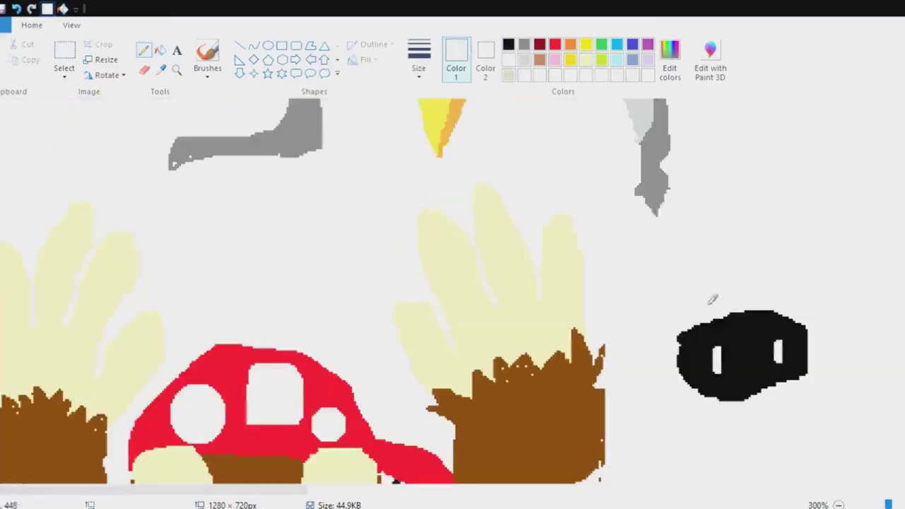
# Sketch separate grey pencil strokes below the mask as the sides of pointed lobes, discarding the last stray mark.
pyautogui.click(161, 50)
pyautogui.scroll(-1, 727, 307)
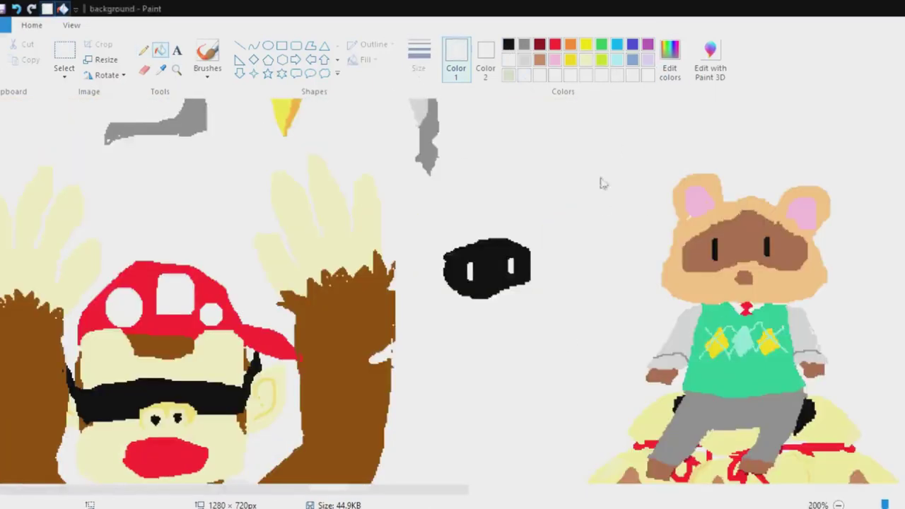
pyautogui.scroll(-1, 502, 299)
pyautogui.click(143, 50)
pyautogui.click(524, 44)
pyautogui.scroll(-3, 550, 179)
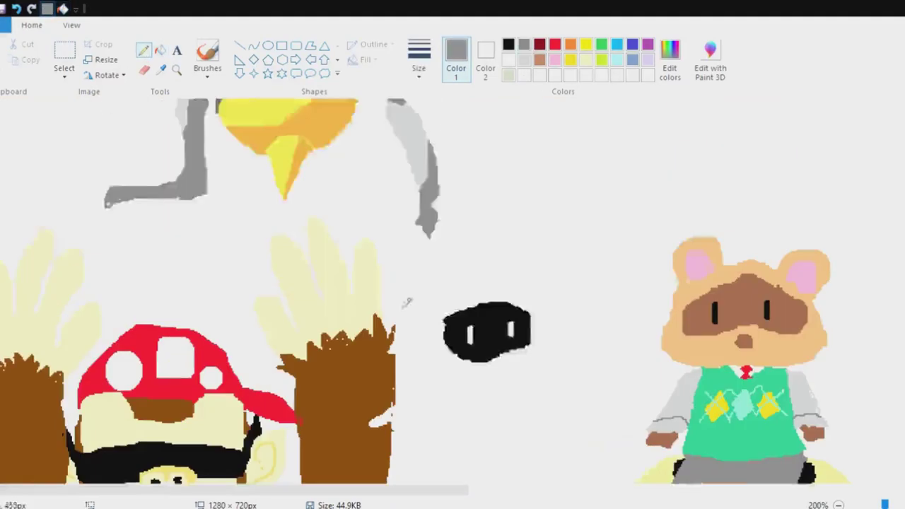
pyautogui.moveTo(546, 175)
pyautogui.mouseDown()
pyautogui.moveTo(553, 204)
pyautogui.moveTo(546, 252)
pyautogui.mouseUp()
pyautogui.moveTo(529, 218)
pyautogui.mouseDown()
pyautogui.moveTo(521, 261)
pyautogui.moveTo(491, 272)
pyautogui.mouseUp()
pyautogui.moveTo(465, 224); pyautogui.dragTo(462, 272)
pyautogui.moveTo(371, 233)
pyautogui.mouseDown()
pyautogui.moveTo(437, 219)
pyautogui.moveTo(371, 232)
pyautogui.mouseUp()
pyautogui.click(17, 9)
# Switch the pencil to a thinner line and outline the outer side of the leftmost grey lobe.
pyautogui.click(419, 61)
pyautogui.click(437, 99)
pyautogui.scroll(1, 453, 213)
pyautogui.moveTo(671, 269)
pyautogui.mouseDown()
pyautogui.moveTo(689, 345)
pyautogui.moveTo(706, 362)
pyautogui.mouseUp()
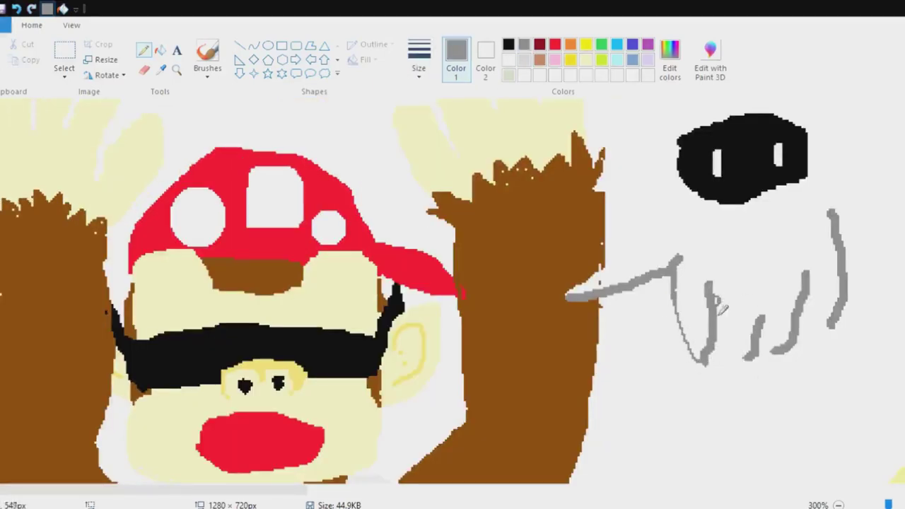
pyautogui.scroll(1, 755, 331)
pyautogui.moveTo(213, 492); pyautogui.dragTo(390, 492)
pyautogui.moveTo(239, 369); pyautogui.dragTo(253, 432)
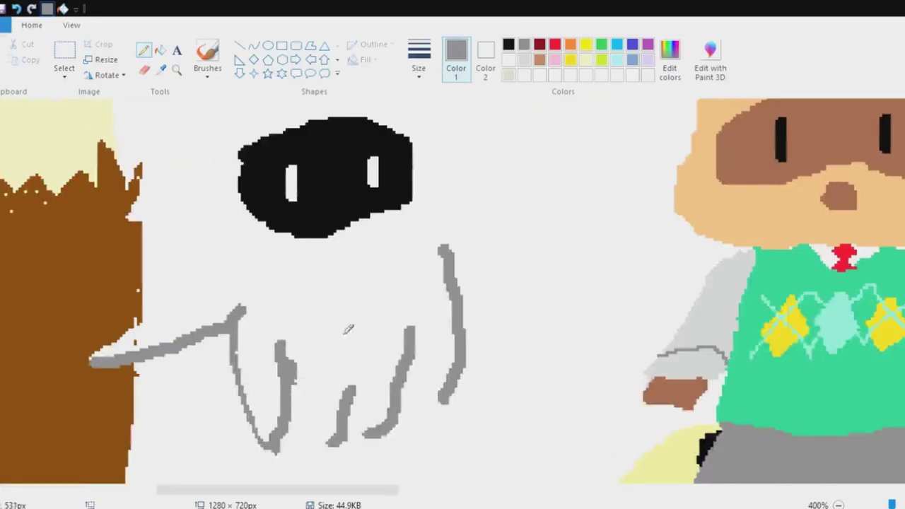
# Trim the upper ends of the two leftmost grey strokes with white.
pyautogui.click(538, 72)
pyautogui.moveTo(282, 339)
pyautogui.mouseDown()
pyautogui.moveTo(278, 380)
pyautogui.moveTo(245, 331)
pyautogui.mouseUp()
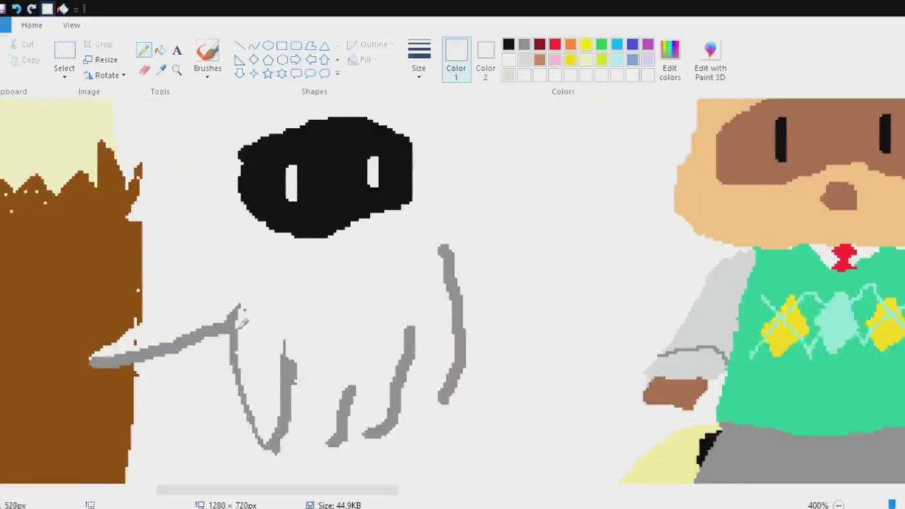
pyautogui.click(525, 48)
pyautogui.click(541, 69)
# Join the separate grey strokes with thin curves to form four hanging pointed lobes.
pyautogui.click(524, 45)
pyautogui.scroll(1, 398, 243)
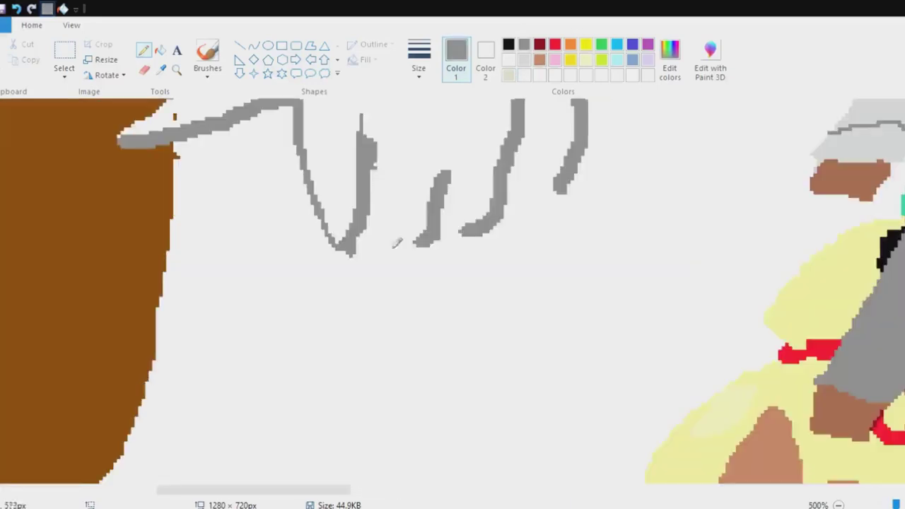
pyautogui.moveTo(393, 200); pyautogui.dragTo(401, 211)
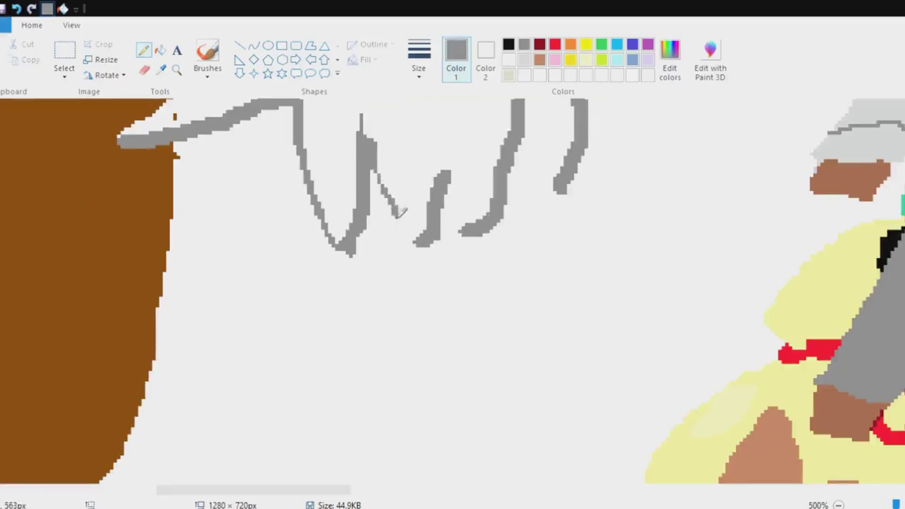
pyautogui.scroll(1, 420, 158)
pyautogui.moveTo(395, 312); pyautogui.dragTo(417, 338)
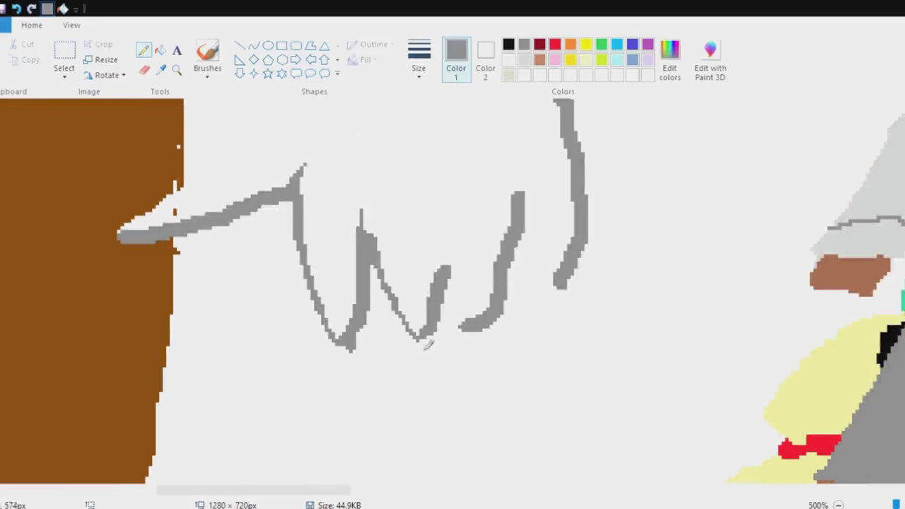
pyautogui.moveTo(455, 276); pyautogui.dragTo(480, 334)
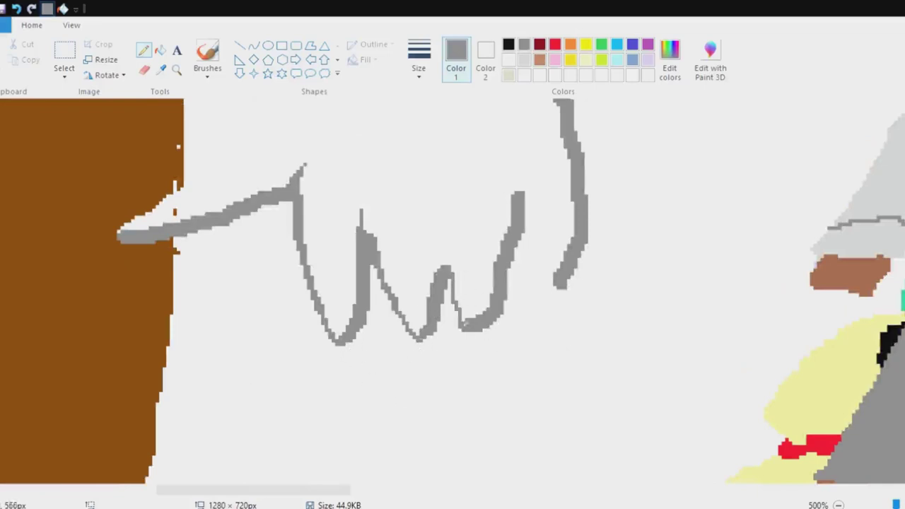
pyautogui.scroll(1, 463, 322)
pyautogui.moveTo(537, 310); pyautogui.dragTo(540, 338)
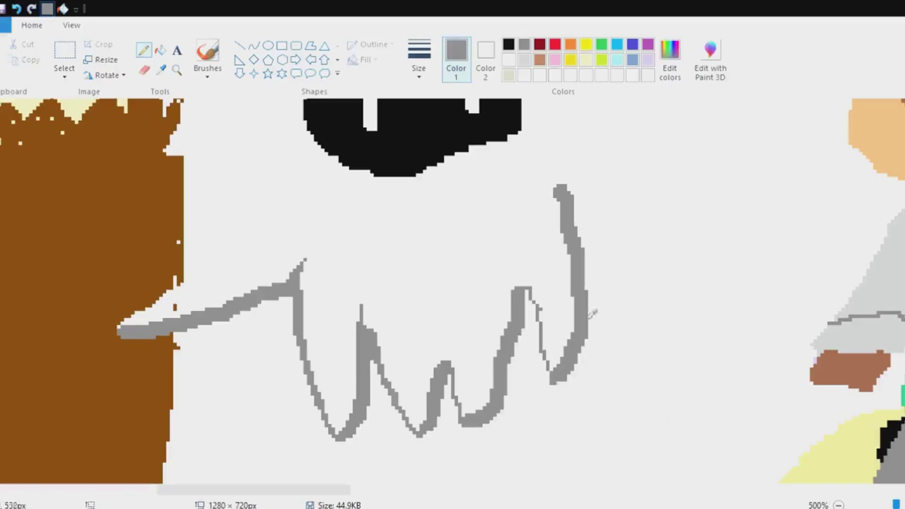
# Trim the edges of the rightmost grey stroke with white to make it thinner and cleaner.
pyautogui.scroll(1, 586, 297)
pyautogui.click(524, 62)
pyautogui.moveTo(519, 381); pyautogui.dragTo(515, 396)
pyautogui.click(524, 44)
pyautogui.click(509, 60)
pyautogui.moveTo(557, 280); pyautogui.dragTo(564, 334)
pyautogui.hotkey('ctrl', 'z')
pyautogui.moveTo(557, 296); pyautogui.dragTo(554, 279)
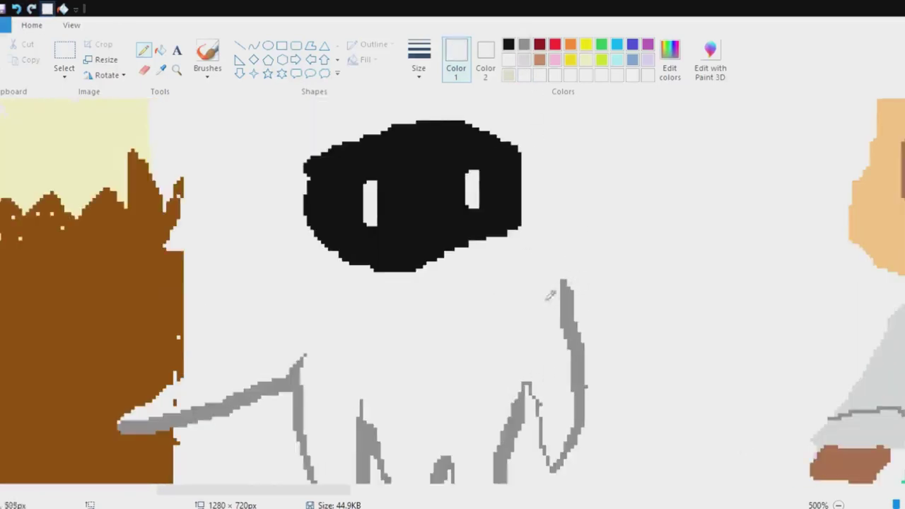
# Draw a grey curve sweeping outward from the top of the rightmost stroke and touch up the lobe beneath it.
pyautogui.moveTo(657, 213)
pyautogui.mouseDown()
pyautogui.moveTo(662, 230)
pyautogui.moveTo(640, 263)
pyautogui.moveTo(583, 279)
pyautogui.moveTo(635, 266)
pyautogui.moveTo(661, 230)
pyautogui.moveTo(639, 256)
pyautogui.mouseUp()
pyautogui.click(509, 60)
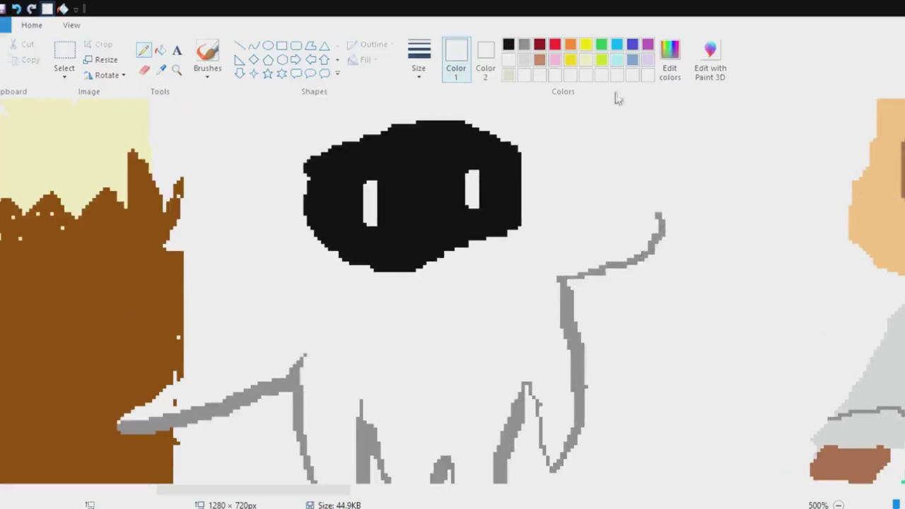
pyautogui.click(524, 45)
pyautogui.scroll(-3, 657, 214)
pyautogui.moveTo(544, 243); pyautogui.dragTo(550, 274)
pyautogui.scroll(2, 535, 113)
pyautogui.scroll(-1, 532, 126)
# Erase the thin spike above the gap between the first two lobes with white, undoing the last extra stroke.
pyautogui.click(509, 60)
pyautogui.moveTo(361, 307); pyautogui.dragTo(363, 322)
pyautogui.moveTo(368, 360); pyautogui.dragTo(376, 339)
pyautogui.hotkey('ctrl', 'z')
pyautogui.scroll(-1, 459, 215)
pyautogui.scroll(2, 506, 110)
pyautogui.scroll(-1, 507, 108)
pyautogui.scroll(-1, 496, 68)
# Recolour the grey outline of the lobes and side curves with the pale grey-green custom colour.
pyautogui.click(32, 25)
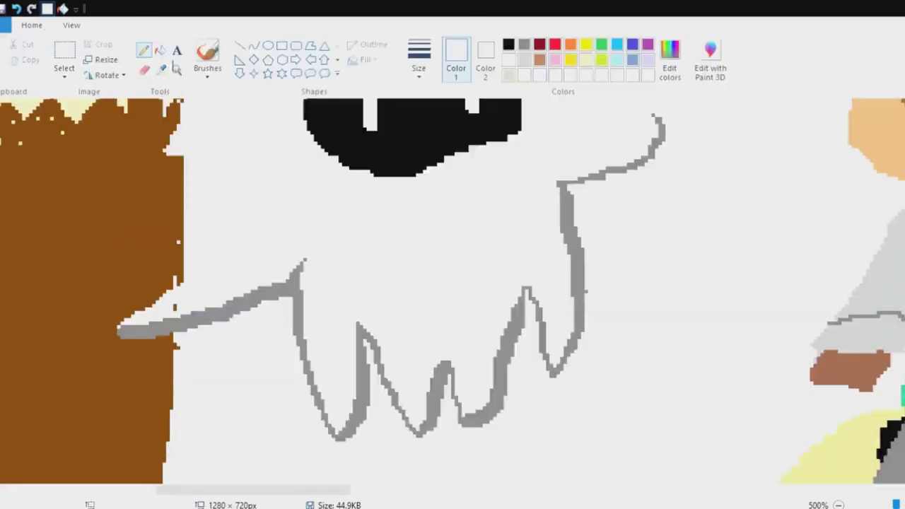
pyautogui.click(161, 51)
pyautogui.click(295, 289)
pyautogui.click(509, 75)
pyautogui.hotkey('ctrl', 'z')
pyautogui.scroll(-1, 520, 205)
pyautogui.click(520, 211)
# Draw a horizontal and a diagonal pale grey-green pencil stroke on opposite sides of the mask.
pyautogui.click(143, 50)
pyautogui.scroll(2, 364, 283)
pyautogui.scroll(4, 368, 327)
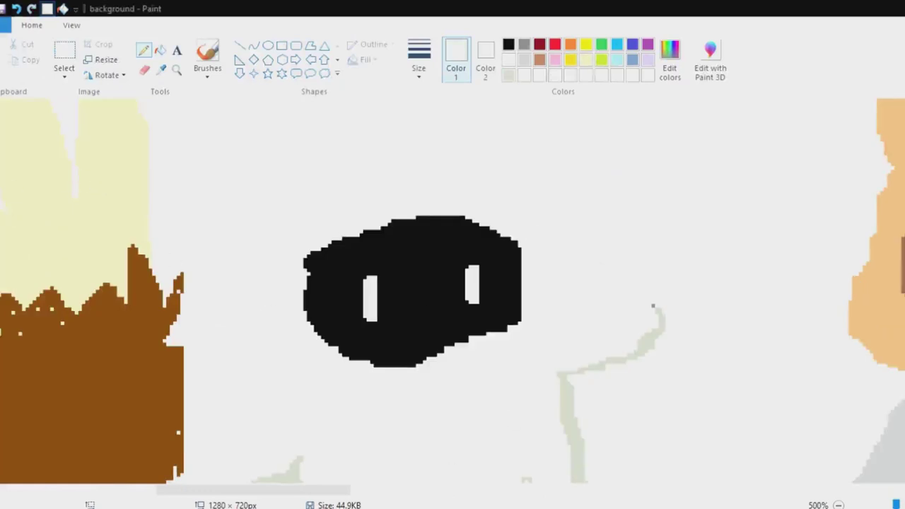
pyautogui.scroll(-6, 256, 350)
pyautogui.scroll(6, 256, 353)
pyautogui.click(509, 75)
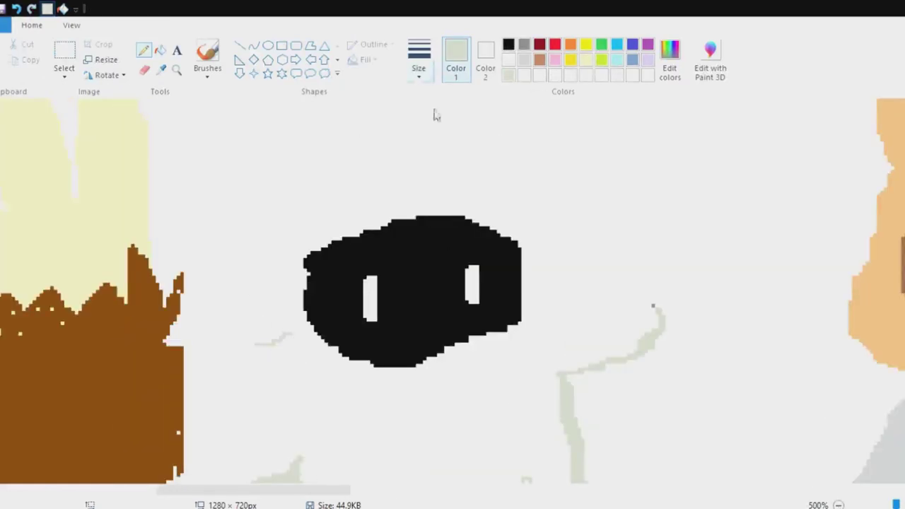
pyautogui.moveTo(162, 338); pyautogui.dragTo(285, 337)
pyautogui.moveTo(644, 200); pyautogui.dragTo(563, 244)
# Draw a short pale stroke rising from the horizontal line beside the mask, replacing the first attempt.
pyautogui.scroll(1, 656, 180)
pyautogui.scroll(-2, 279, 233)
pyautogui.moveTo(264, 257); pyautogui.dragTo(280, 194)
pyautogui.hotkey('ctrl', 'z')
pyautogui.moveTo(257, 232); pyautogui.dragTo(275, 175)
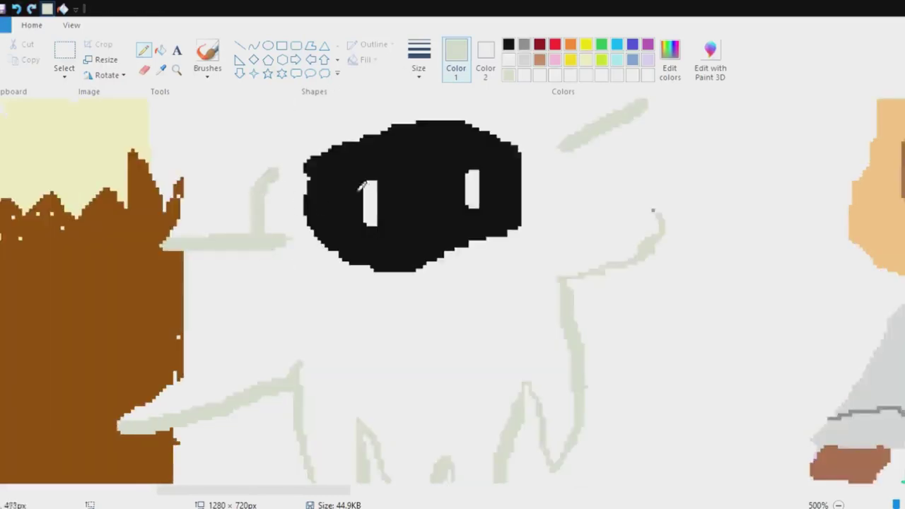
# Connect the side strokes with a pale arc over the mask and erase the leftover end of the horizontal line.
pyautogui.scroll(2, 324, 208)
pyautogui.scroll(-1, 509, 212)
pyautogui.moveTo(563, 243); pyautogui.dragTo(515, 186)
pyautogui.moveTo(265, 270); pyautogui.dragTo(520, 189)
pyautogui.click(509, 60)
pyautogui.moveTo(283, 338); pyautogui.dragTo(267, 337)
pyautogui.scroll(1, 389, 343)
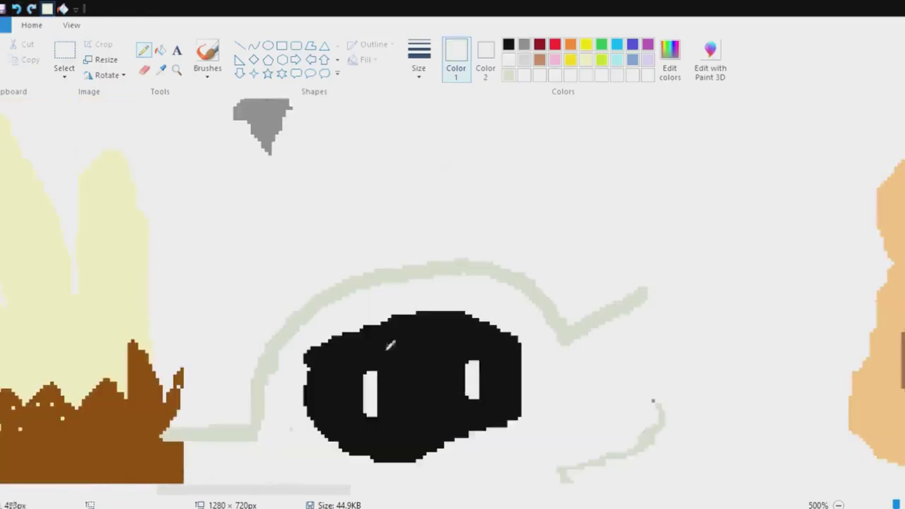
# Draw the long outer curve of a pointed crest in pale grey-green, from the diagonal stroke's end up to its tip.
pyautogui.click(509, 75)
pyautogui.moveTo(641, 292); pyautogui.dragTo(543, 199)
pyautogui.hotkey('ctrl', 'z')
pyautogui.moveTo(383, 108)
pyautogui.mouseDown()
pyautogui.moveTo(563, 205)
pyautogui.moveTo(645, 292)
pyautogui.mouseUp()
pyautogui.scroll(2, 412, 169)
pyautogui.moveTo(368, 294); pyautogui.dragTo(396, 302)
# Clean up stray pale edges with white and refine the outline of the arc above the mask.
pyautogui.click(509, 59)
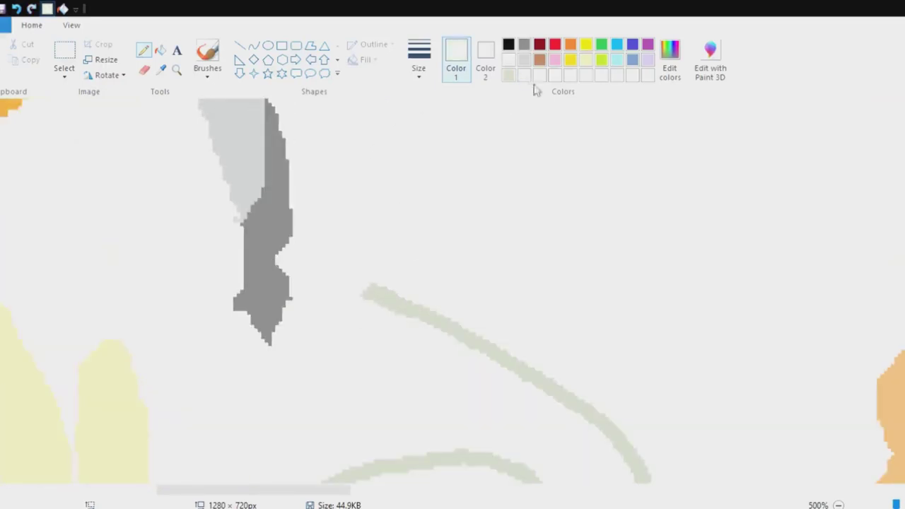
pyautogui.scroll(-2, 369, 301)
pyautogui.moveTo(290, 337); pyautogui.dragTo(295, 321)
pyautogui.moveTo(242, 426)
pyautogui.mouseDown()
pyautogui.moveTo(169, 440)
pyautogui.moveTo(304, 308)
pyautogui.moveTo(574, 277)
pyautogui.moveTo(535, 220)
pyautogui.moveTo(477, 273)
pyautogui.moveTo(556, 295)
pyautogui.mouseUp()
# Define a custom grey-green shade based on the pale outline colour.
pyautogui.click(510, 75)
pyautogui.click(669, 60)
pyautogui.hotkey('alt', '5')
pyautogui.hotkey('alt', '4')
pyautogui.click(671, 59)
pyautogui.moveTo(600, 196); pyautogui.dragTo(599, 202)
pyautogui.press('Return')
# Fill the inside of the crest and the arc with the new grey-green shade.
pyautogui.hotkey('alt', '5')
pyautogui.click(572, 275)
pyautogui.click(332, 278)
pyautogui.scroll(3, 289, 258)
# Shape the crest's concave inner edge between its tip and the arc.
pyautogui.hotkey('alt', '4')
pyautogui.moveTo(429, 235)
pyautogui.mouseDown()
pyautogui.moveTo(459, 254)
pyautogui.moveTo(415, 231)
pyautogui.moveTo(520, 325)
pyautogui.moveTo(475, 275)
pyautogui.moveTo(433, 352)
pyautogui.mouseUp()
pyautogui.scroll(-2, 488, 311)
pyautogui.scroll(1, 517, 324)
# Trim the outer edge of the grey-green arc above the mask with white.
pyautogui.click(539, 75)
pyautogui.scroll(-2, 277, 157)
pyautogui.click(161, 51)
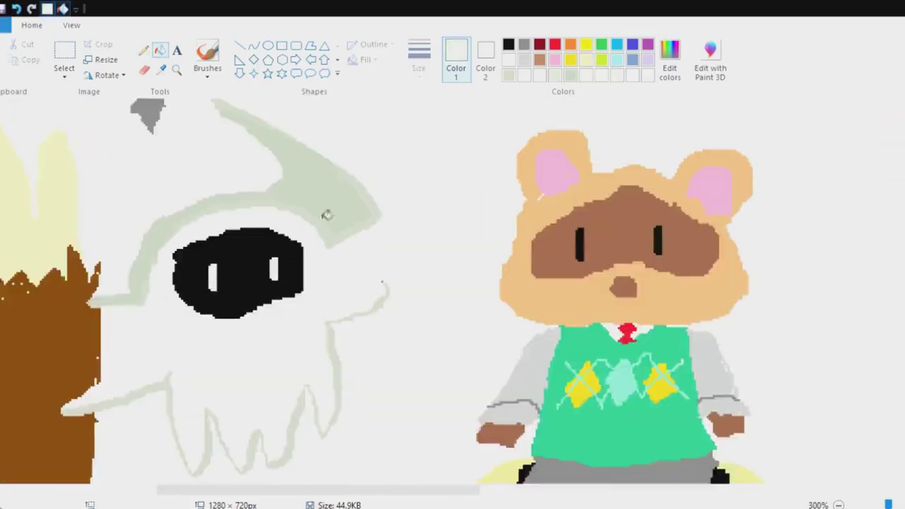
pyautogui.scroll(3, 380, 252)
pyautogui.scroll(2, 194, 268)
pyautogui.scroll(-3, 194, 269)
pyautogui.click(147, 50)
pyautogui.moveTo(161, 359)
pyautogui.mouseDown()
pyautogui.moveTo(279, 224)
pyautogui.moveTo(381, 181)
pyautogui.mouseUp()
pyautogui.scroll(2, 353, 173)
pyautogui.scroll(-1, 492, 126)
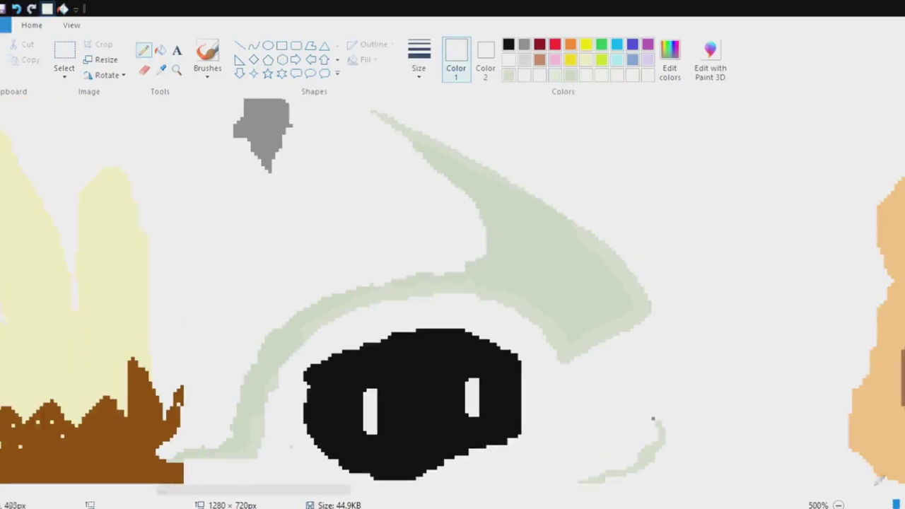
# Erase the arc over the mask with white, from the crest's base down to the side piece.
pyautogui.keyDown('ctrl'); pyautogui.scroll(-3, 394, 139); pyautogui.keyUp('ctrl')
pyautogui.keyDown('ctrl'); pyautogui.scroll(2, 362, 154); pyautogui.keyUp('ctrl')
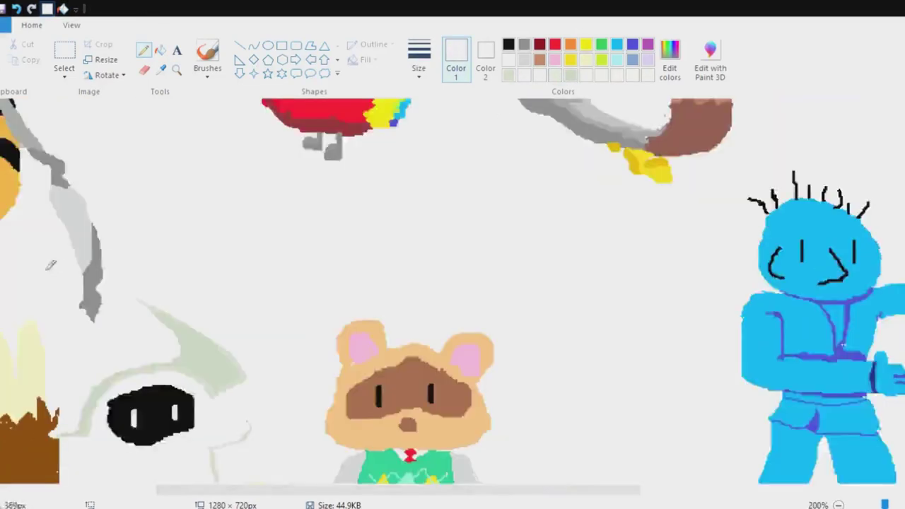
pyautogui.scroll(1, 410, 191)
pyautogui.moveTo(359, 157)
pyautogui.mouseDown()
pyautogui.moveTo(452, 218)
pyautogui.moveTo(286, 169)
pyautogui.moveTo(214, 237)
pyautogui.mouseUp()
pyautogui.scroll(-1, 410, 192)
pyautogui.scroll(1, 455, 324)
# Edge the crest's base in pale grey-green and draw a thinner arc from it over the mask, undoing the surplus strokes.
pyautogui.click(555, 76)
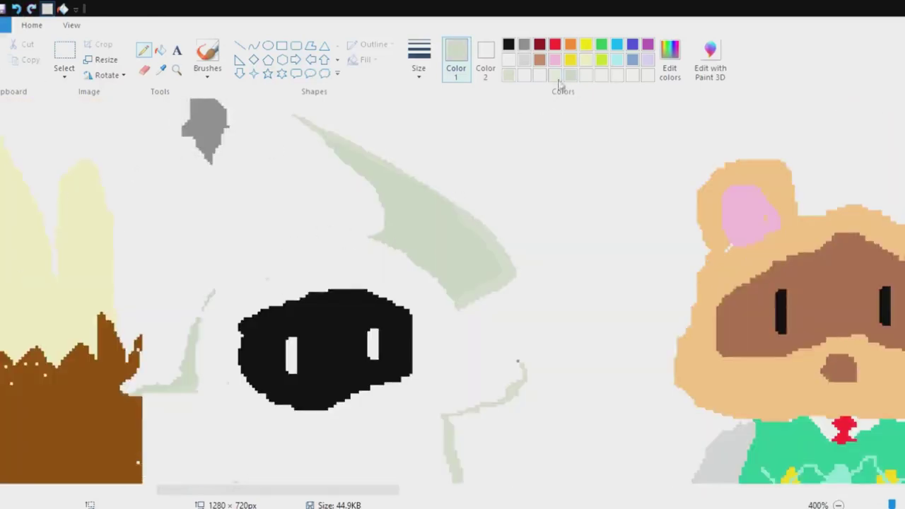
pyautogui.moveTo(454, 308); pyautogui.dragTo(367, 237)
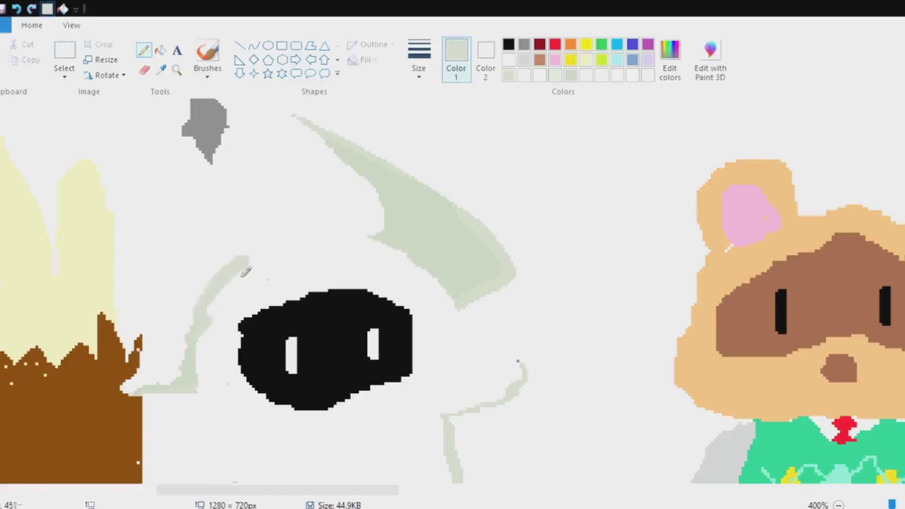
pyautogui.keyDown('ctrl'); pyautogui.scroll(2, 452, 198); pyautogui.keyUp('ctrl')
pyautogui.scroll(-1, 488, 269)
pyautogui.moveTo(488, 266)
pyautogui.mouseDown()
pyautogui.moveTo(413, 278)
pyautogui.moveTo(486, 277)
pyautogui.moveTo(406, 298)
pyautogui.mouseUp()
pyautogui.click(16, 9)
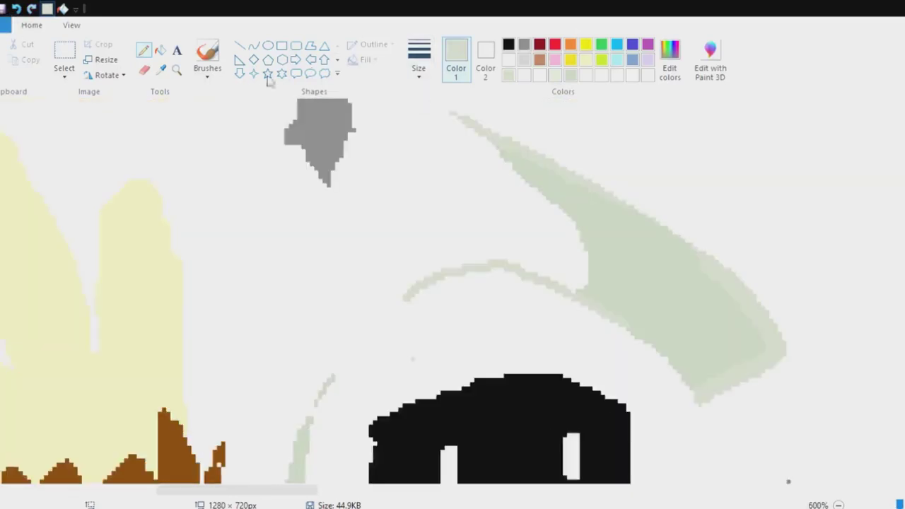
pyautogui.scroll(-3, 399, 311)
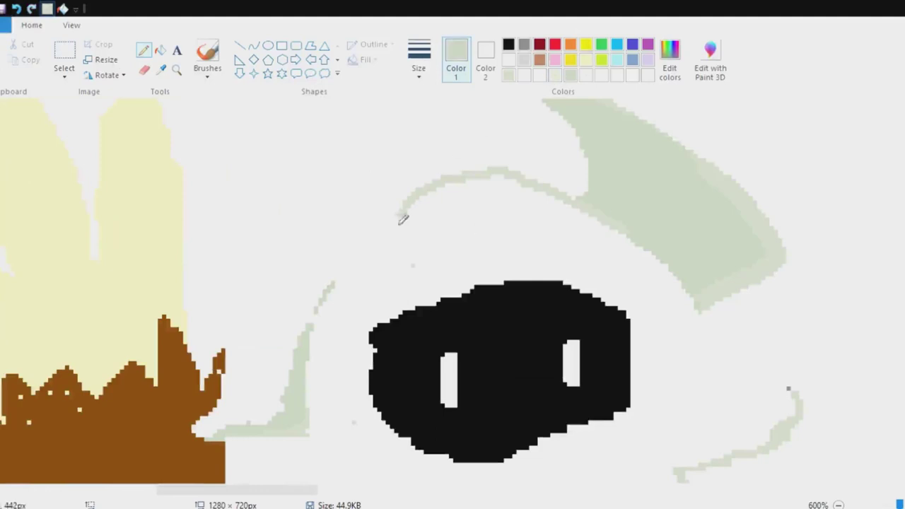
# Trim the free end of the thin arc with white and reselect the pale grey-green colour.
pyautogui.click(509, 60)
pyautogui.moveTo(401, 218); pyautogui.dragTo(388, 224)
pyautogui.click(508, 75)
pyautogui.click(838, 505)
pyautogui.click(839, 505)
pyautogui.click(838, 505)
pyautogui.click(838, 505)
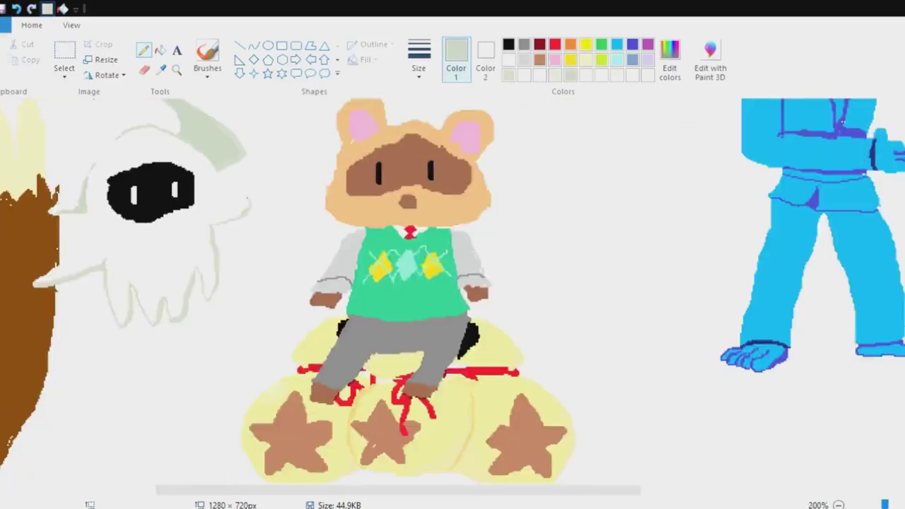
pyautogui.scroll(2, 854, 382)
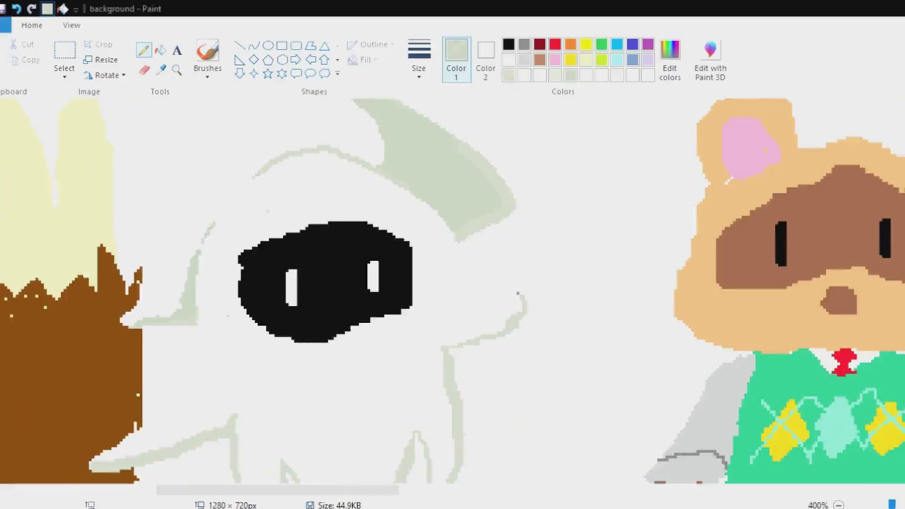
# Sample the ape arm's brown, paint over the pale stroke overlapping the arm, and clean the arm's edge with white.
pyautogui.scroll(-1, 239, 311)
pyautogui.click(540, 60)
pyautogui.click(161, 70)
pyautogui.click(91, 380)
pyautogui.moveTo(92, 369); pyautogui.dragTo(138, 357)
pyautogui.click(508, 59)
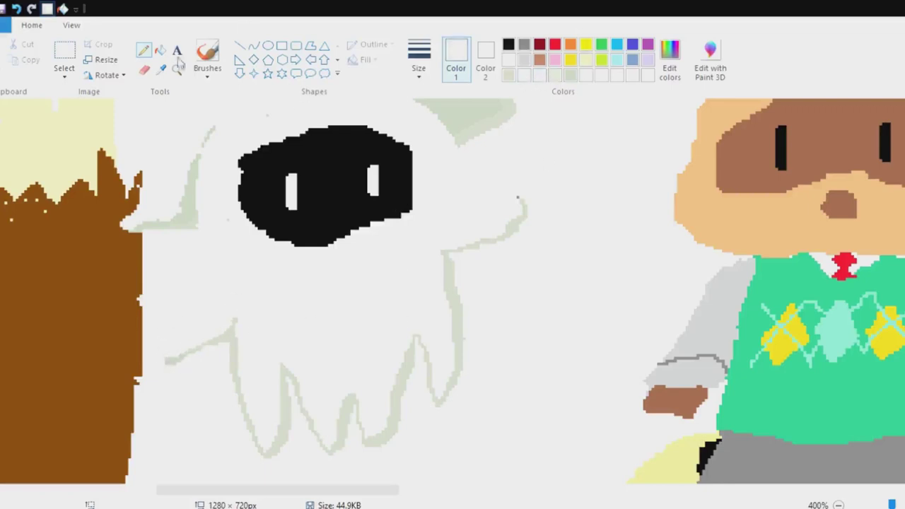
pyautogui.scroll(6, 174, 208)
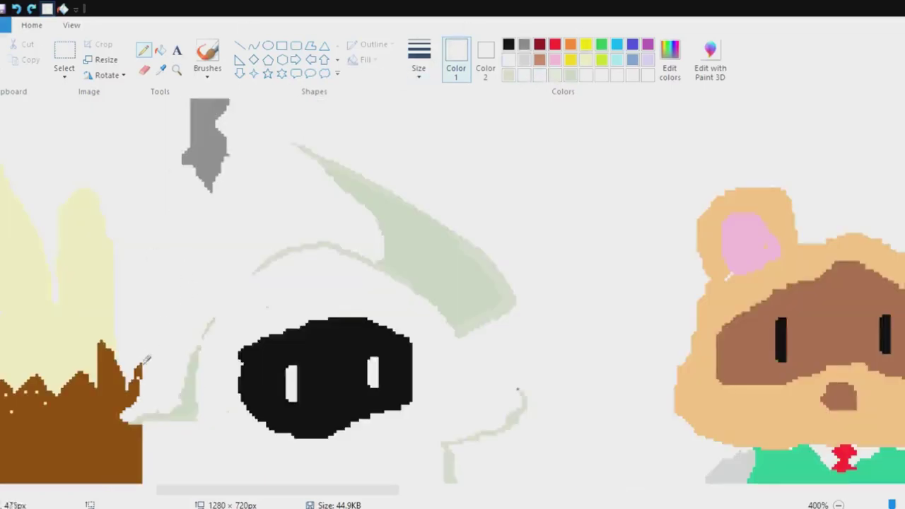
# Sharpen the notch between the two middle lobes with pale grey-green and thin the surrounding outline with white.
pyautogui.scroll(-6, 319, 380)
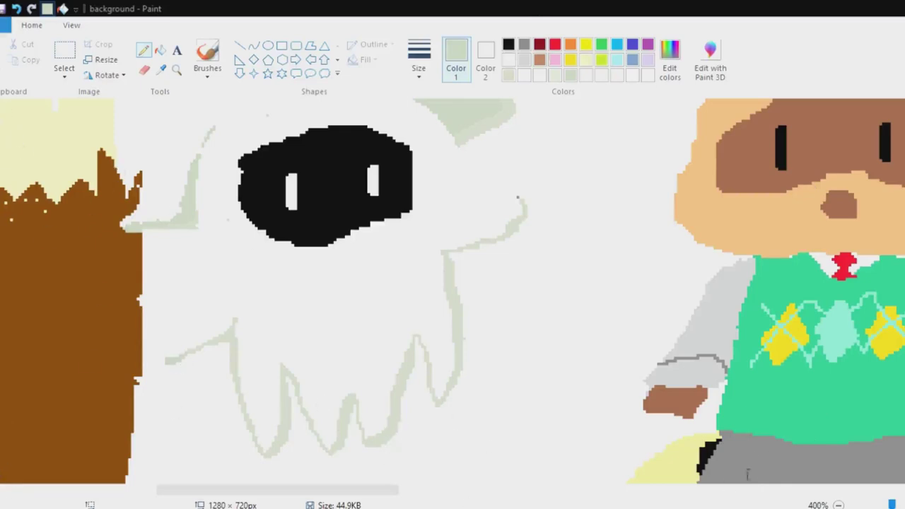
pyautogui.scroll(-2, 656, 449)
pyautogui.scroll(3, 656, 449)
pyautogui.moveTo(885, 505); pyautogui.dragTo(896, 505)
pyautogui.click(509, 60)
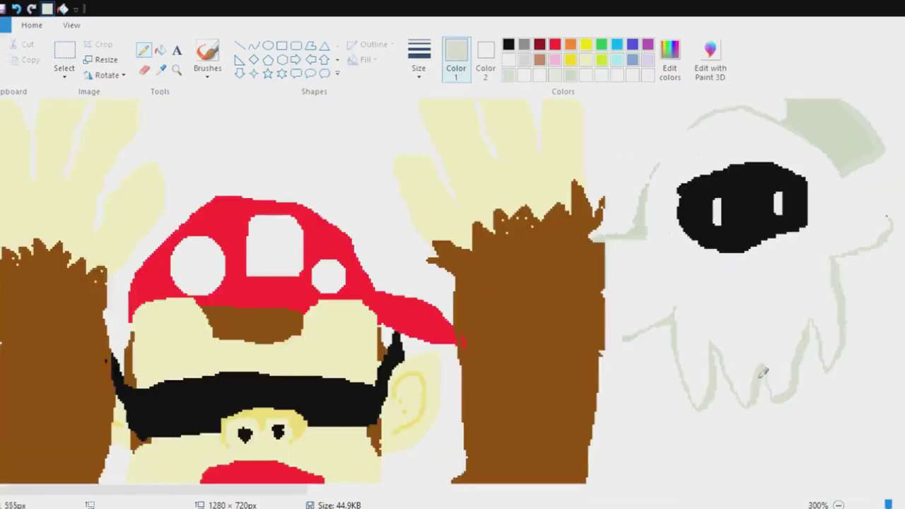
pyautogui.click(764, 378)
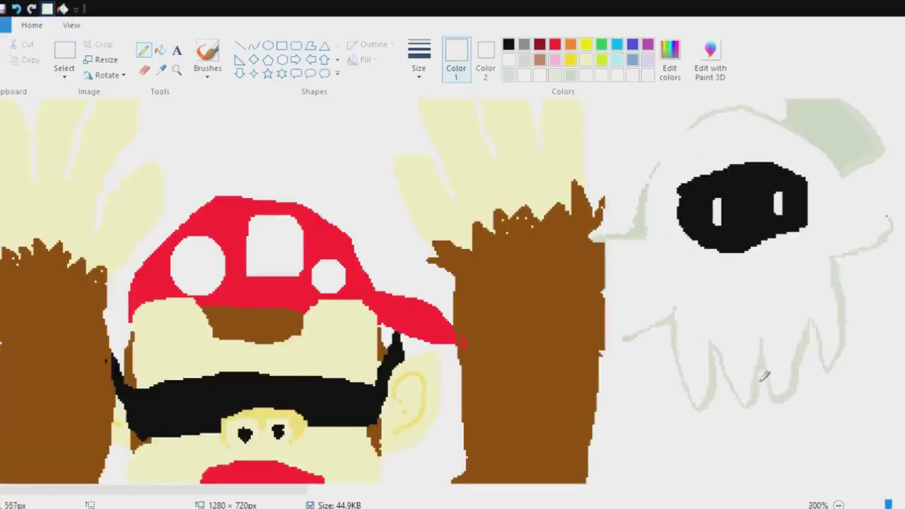
pyautogui.click(801, 366)
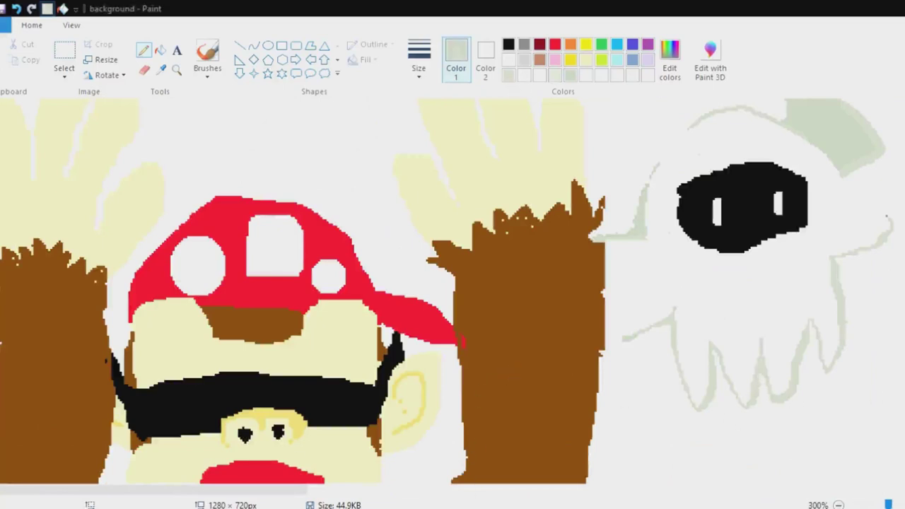
# Extend the outline beside the ape's arm with a short upturned stroke in pale grey-green.
pyautogui.scroll(1, 792, 415)
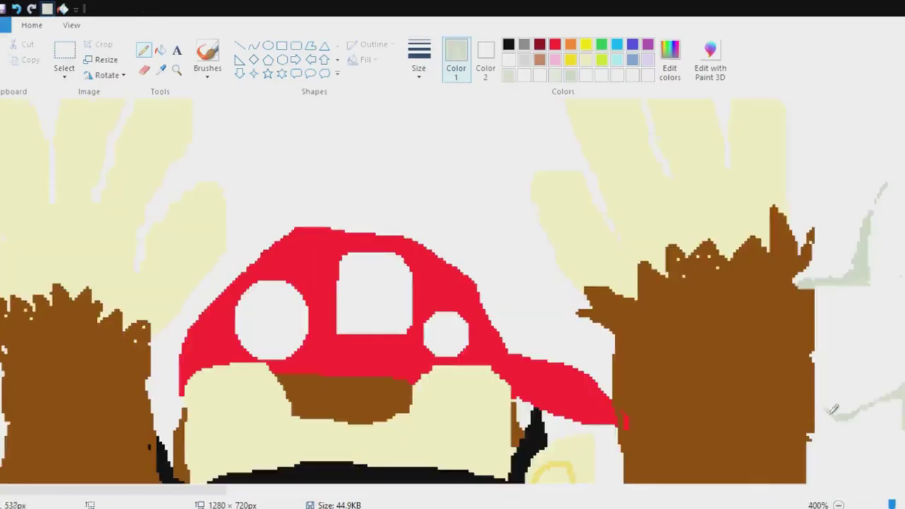
pyautogui.click(548, 78)
pyautogui.click(849, 421)
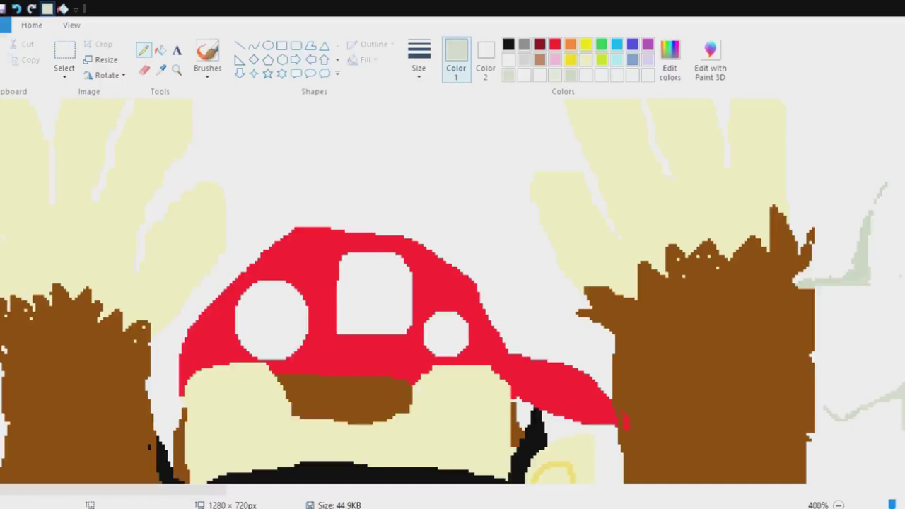
# Select white and touch up the pointed tip of the crest with the Pencil.
pyautogui.moveTo(205, 489); pyautogui.dragTo(355, 489)
pyautogui.scroll(2, 458, 424)
pyautogui.scroll(-1, 453, 283)
pyautogui.click(539, 75)
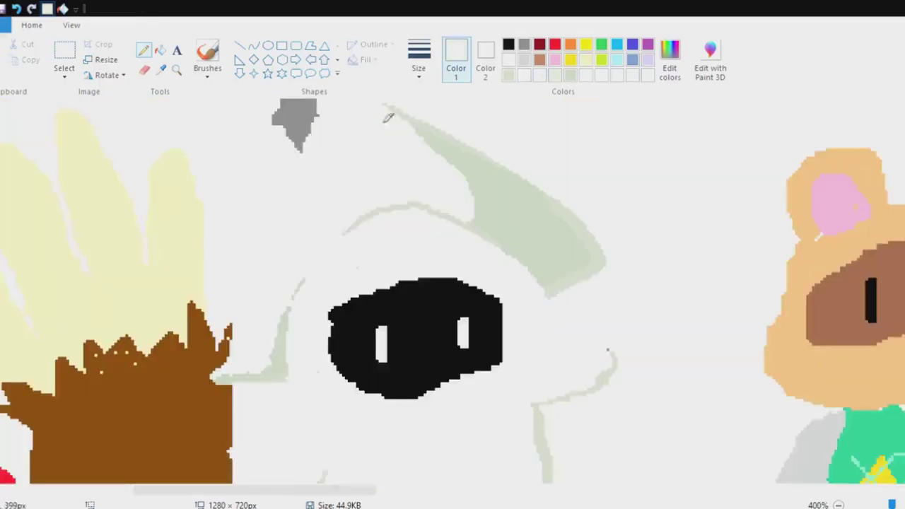
pyautogui.scroll(-3, 401, 162)
pyautogui.scroll(2, 776, 333)
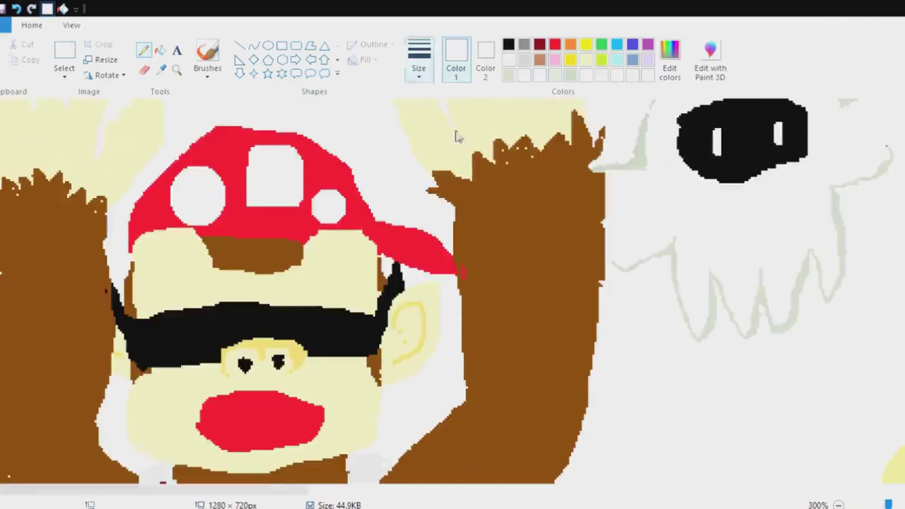
pyautogui.click(162, 51)
pyautogui.click(143, 52)
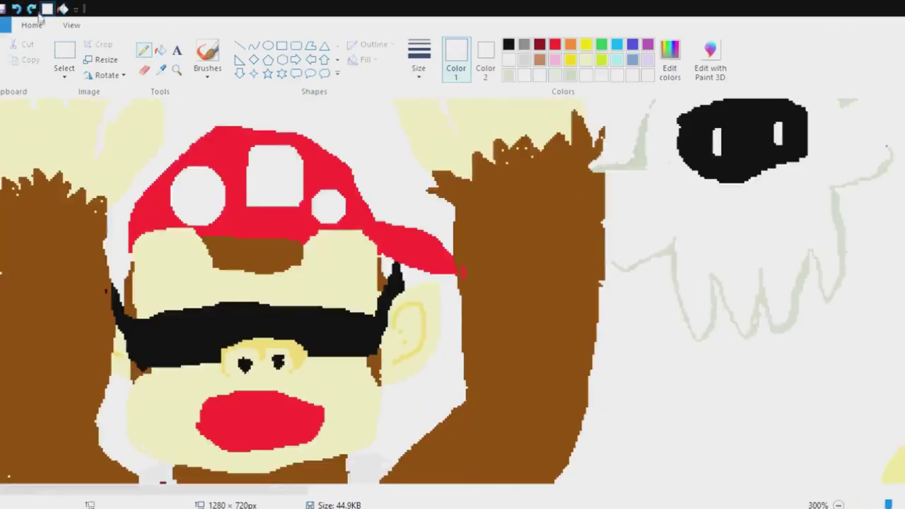
# Trim the inner edge of the second lobe's outline with white, just below the sharpened notch.
pyautogui.scroll(2, 120, 304)
pyautogui.moveTo(159, 489); pyautogui.dragTo(351, 490)
pyautogui.scroll(-3, 350, 339)
pyautogui.click(509, 75)
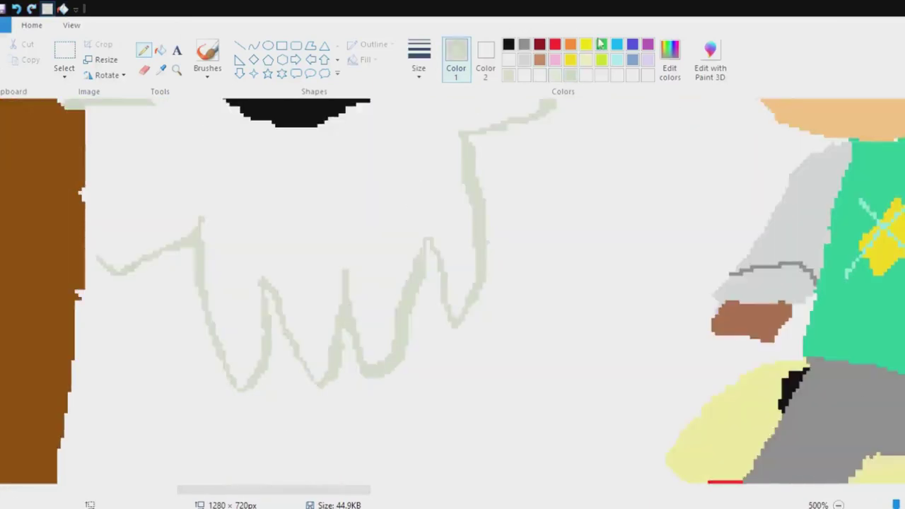
pyautogui.click(540, 75)
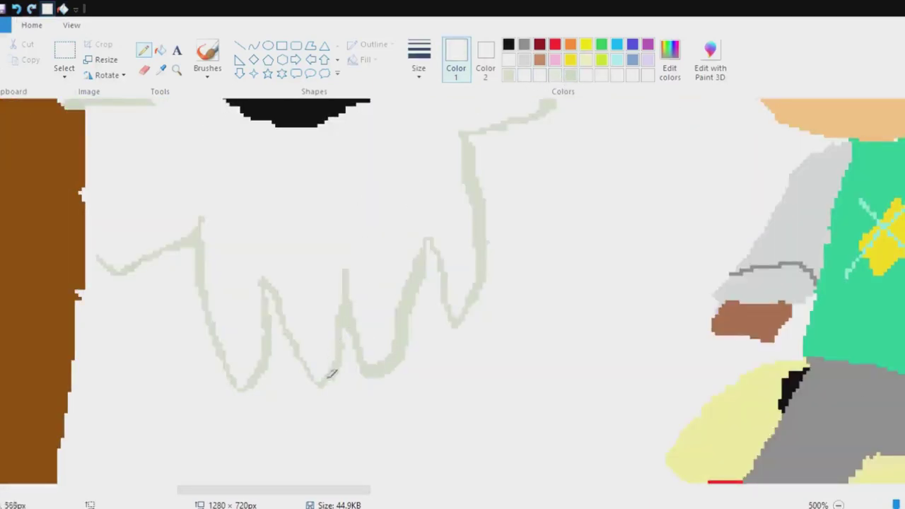
# Thin both sides of the third lobe's outline with white, undoing the surplus stroke.
pyautogui.scroll(3, 332, 371)
pyautogui.click(523, 76)
pyautogui.click(14, 9)
pyautogui.click(539, 75)
pyautogui.moveTo(417, 322); pyautogui.dragTo(426, 323)
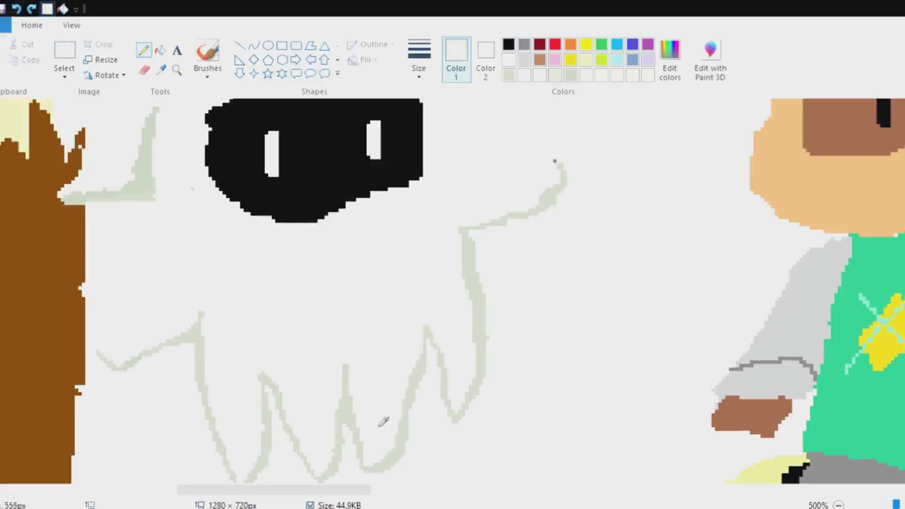
pyautogui.moveTo(362, 443); pyautogui.dragTo(362, 465)
pyautogui.click(524, 44)
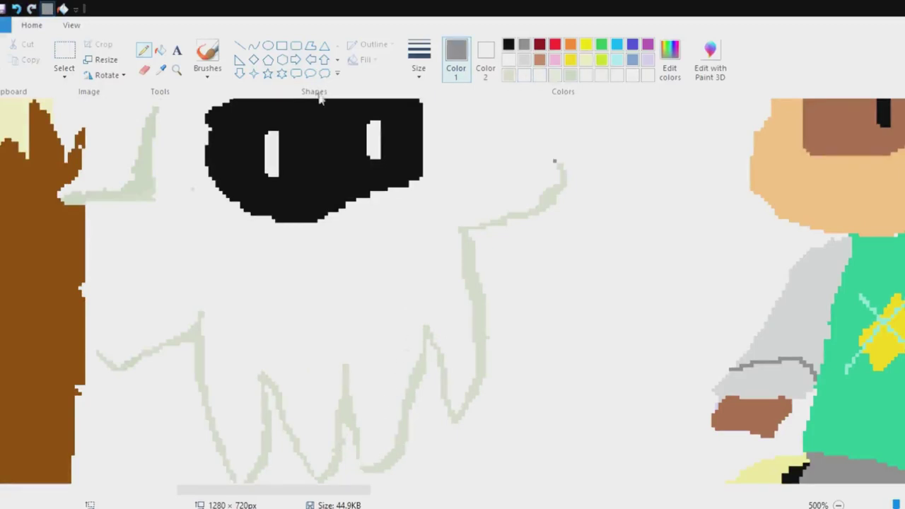
pyautogui.click(356, 456)
pyautogui.click(17, 9)
# Thin the long outer outline of the last lobe, on the raccoon's side, with white Pencil strokes.
pyautogui.click(509, 76)
pyautogui.hotkey('ctrl', 'z')
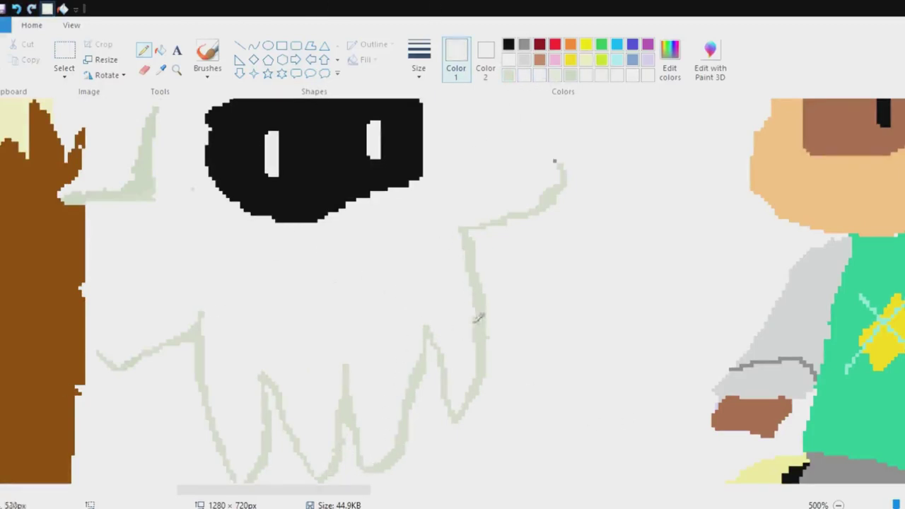
pyautogui.hotkey('ctrl', 'z')
pyautogui.hotkey('ctrl', 'y')
pyautogui.click(144, 50)
pyautogui.scroll(3, 198, 224)
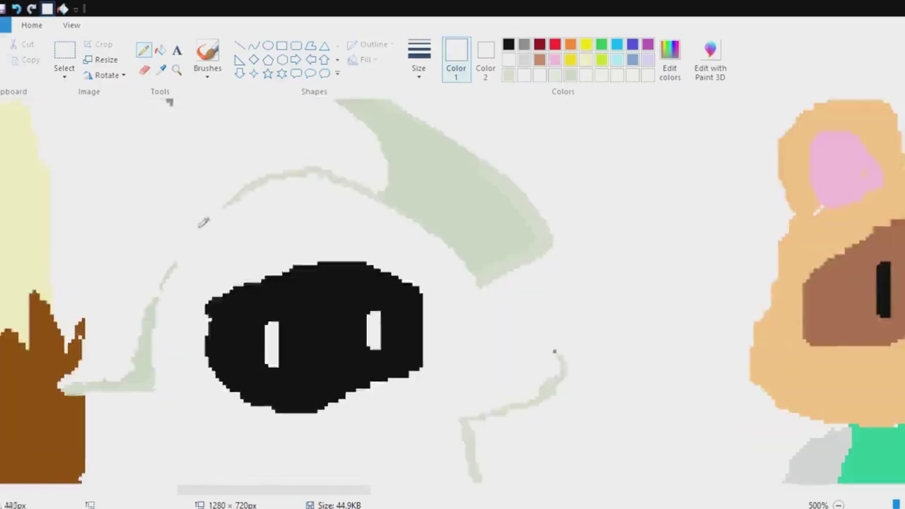
# Try to fill the area at the last lobe with white using the Fill tool, and return to the Pencil.
pyautogui.scroll(-5, 198, 224)
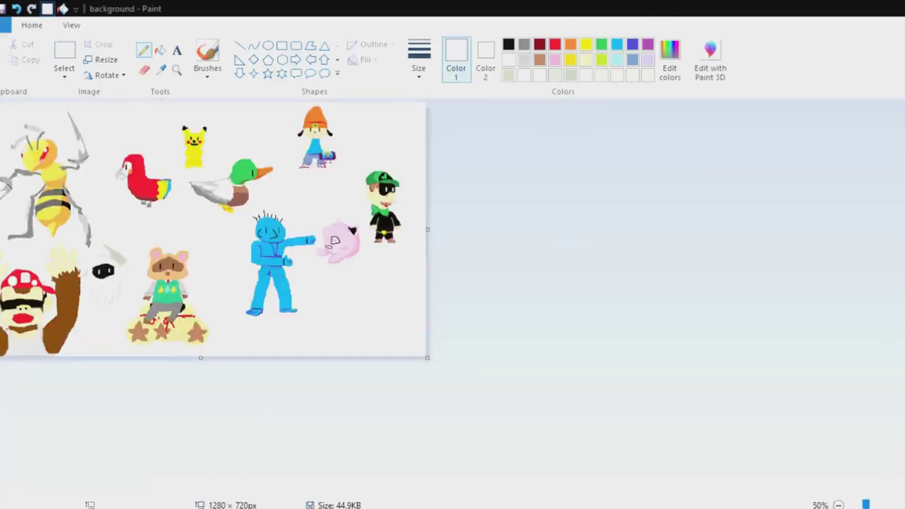
pyautogui.keyDown('ctrl'); pyautogui.scroll(4, 344, 223); pyautogui.keyUp('ctrl')
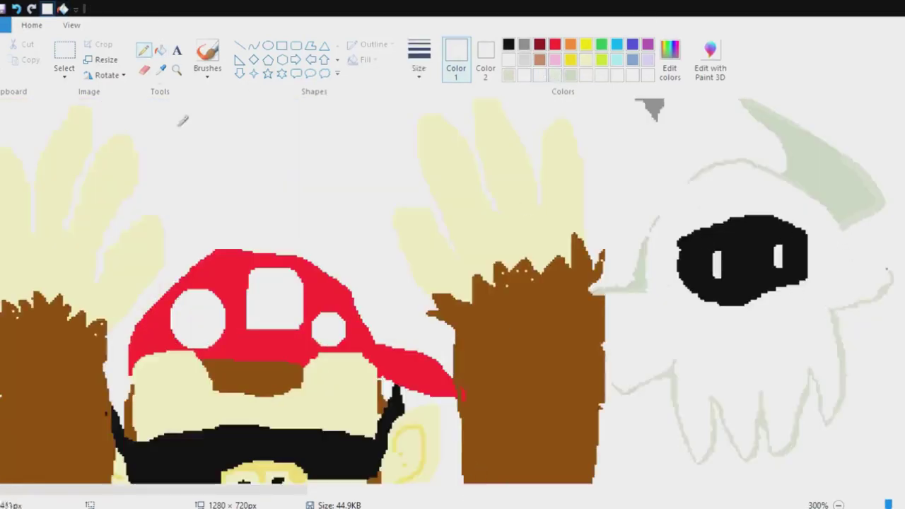
pyautogui.click(161, 50)
pyautogui.click(144, 50)
pyautogui.click(160, 50)
pyautogui.click(839, 367)
pyautogui.hotkey('ctrl', 'z')
pyautogui.click(143, 50)
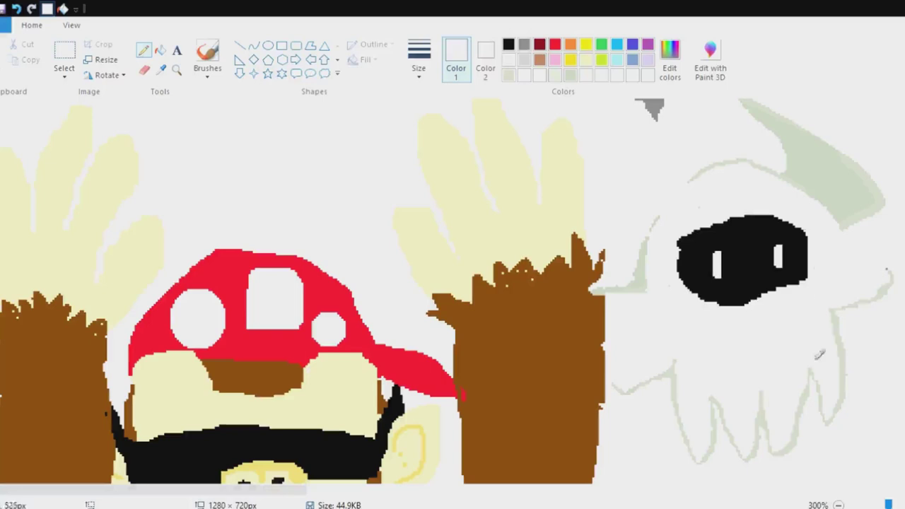
# Save the background picture with the redrawn character.
pyautogui.scroll(-2, 448, 423)
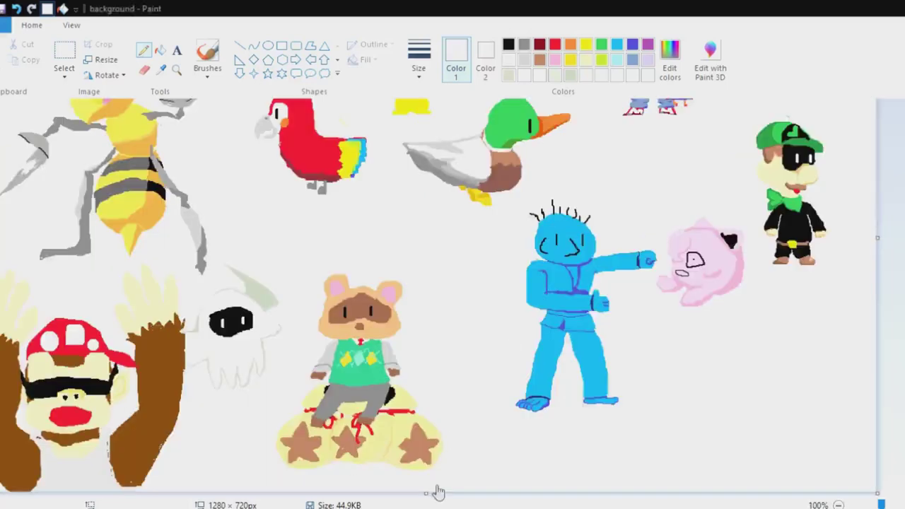
pyautogui.click(3, 9)
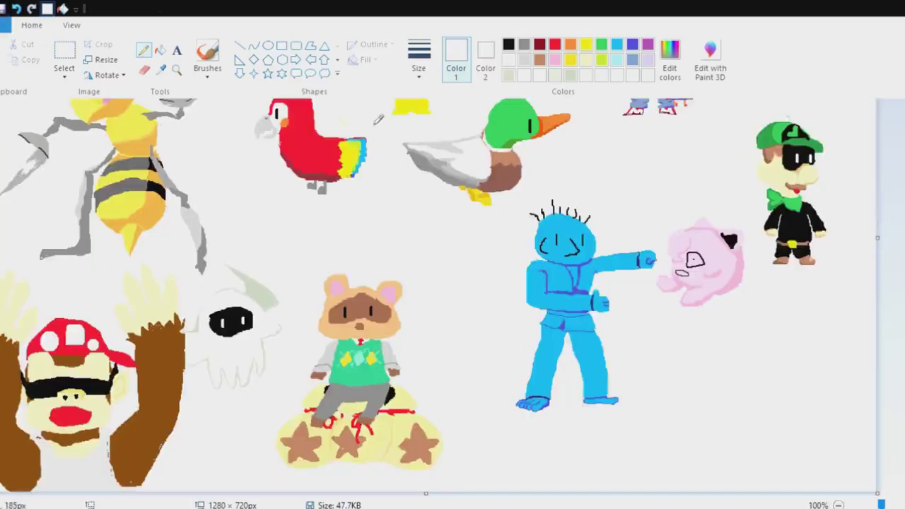